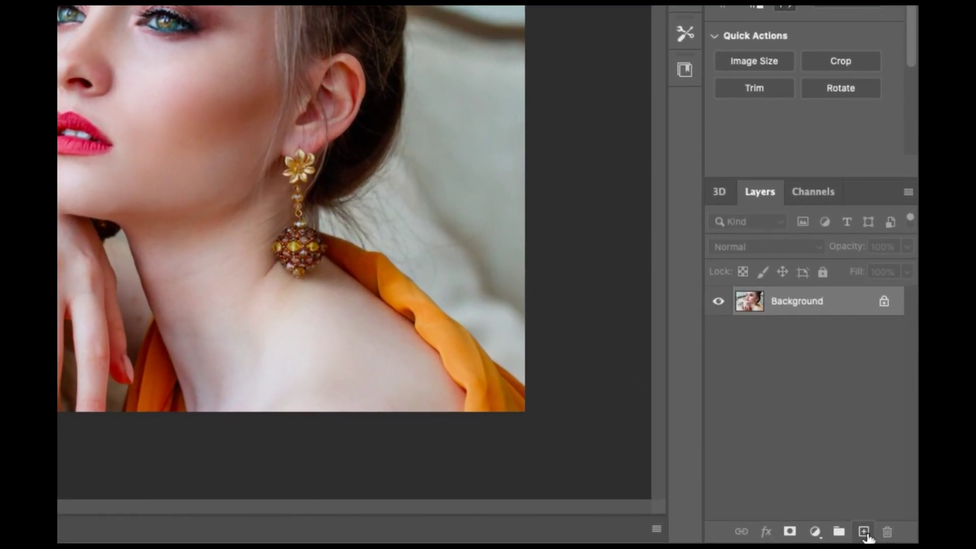
Step: Add a new empty layer above Background and name it 'skin texture'
click(866, 533)
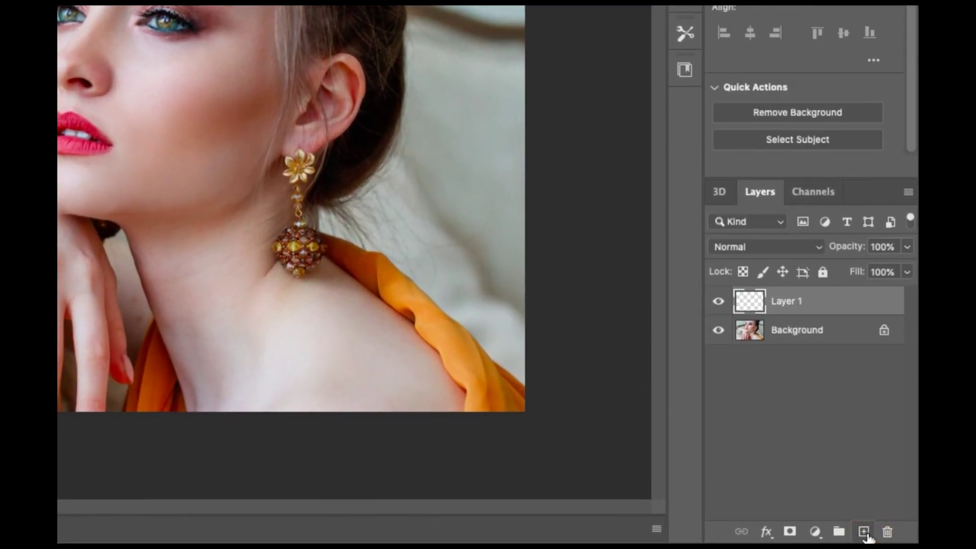
double_click(780, 305)
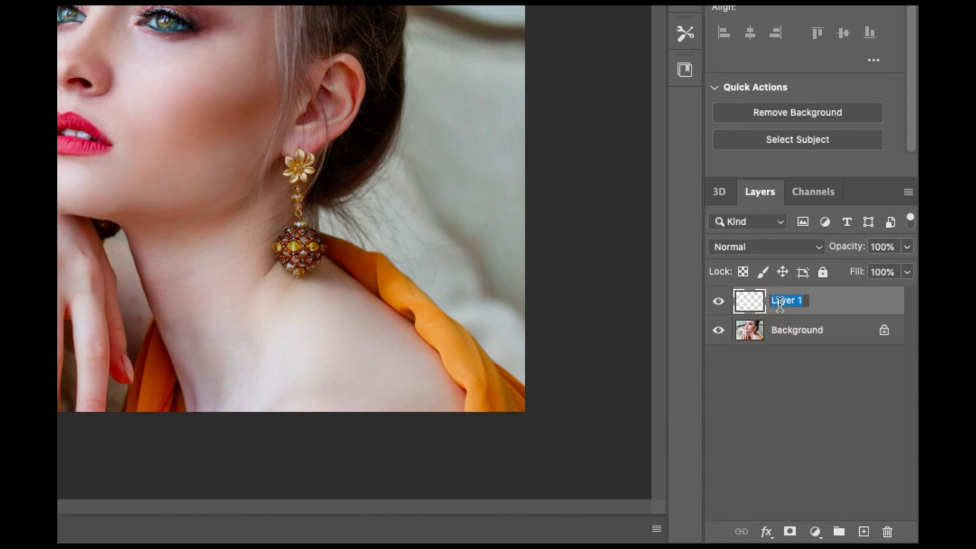
text(skin texture)
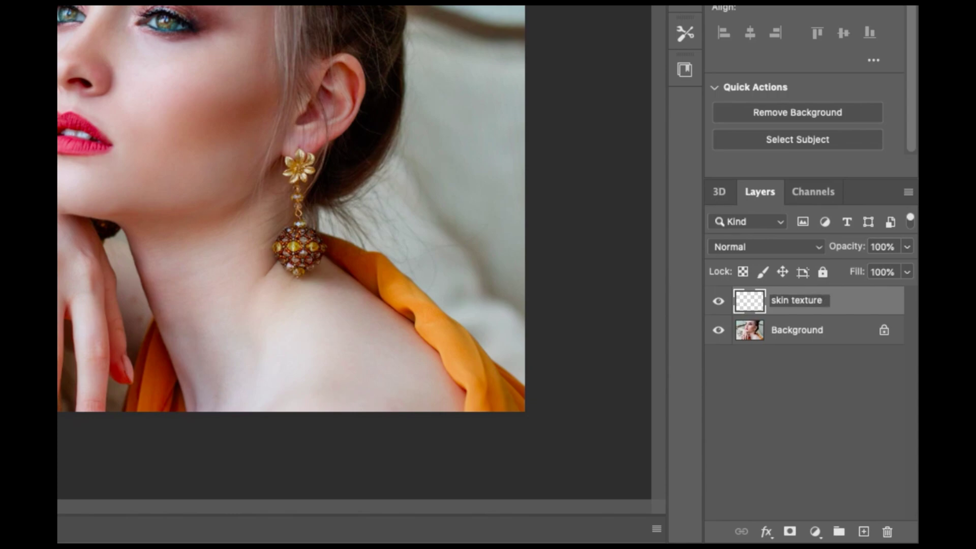
click(844, 412)
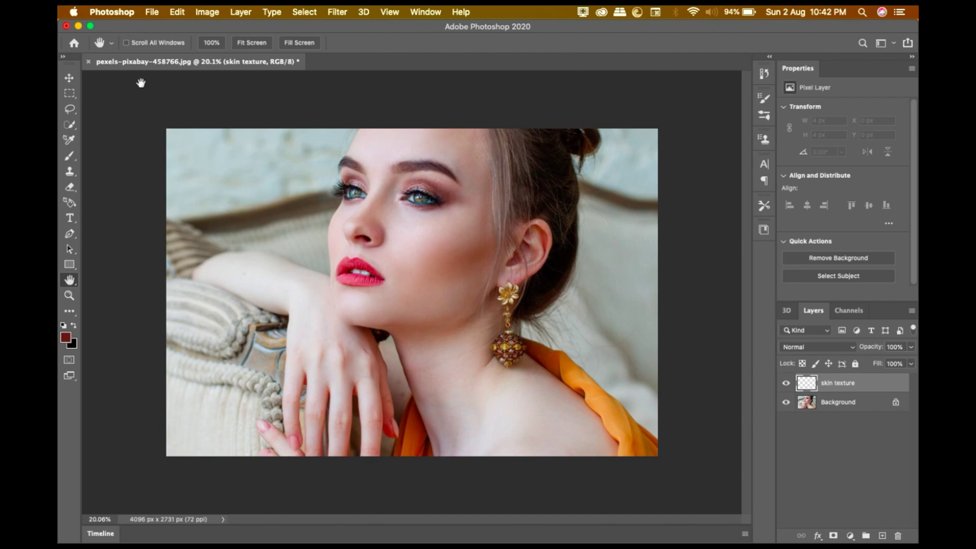
Step: Fill the skin texture layer with 50% Gray, then convert it to a smart object
click(182, 12)
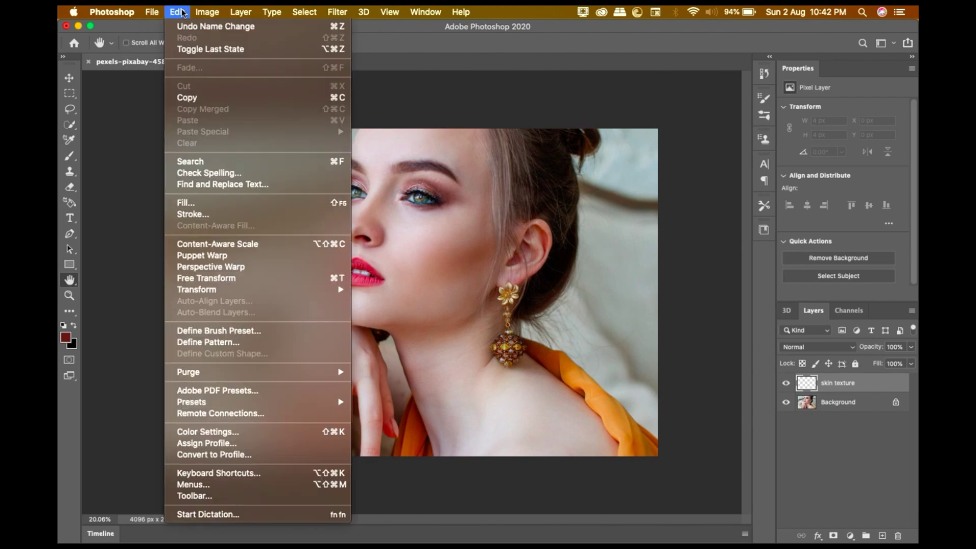
click(229, 202)
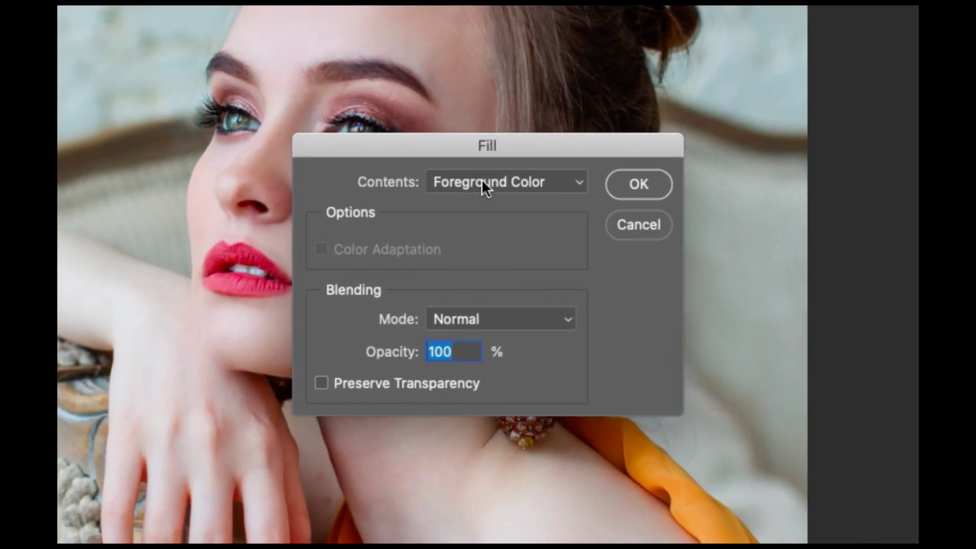
click(483, 196)
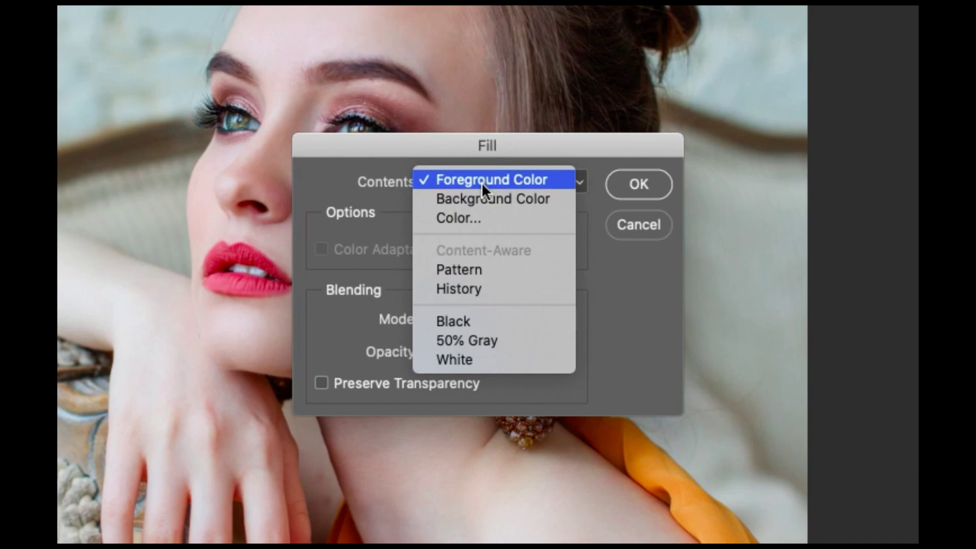
click(505, 341)
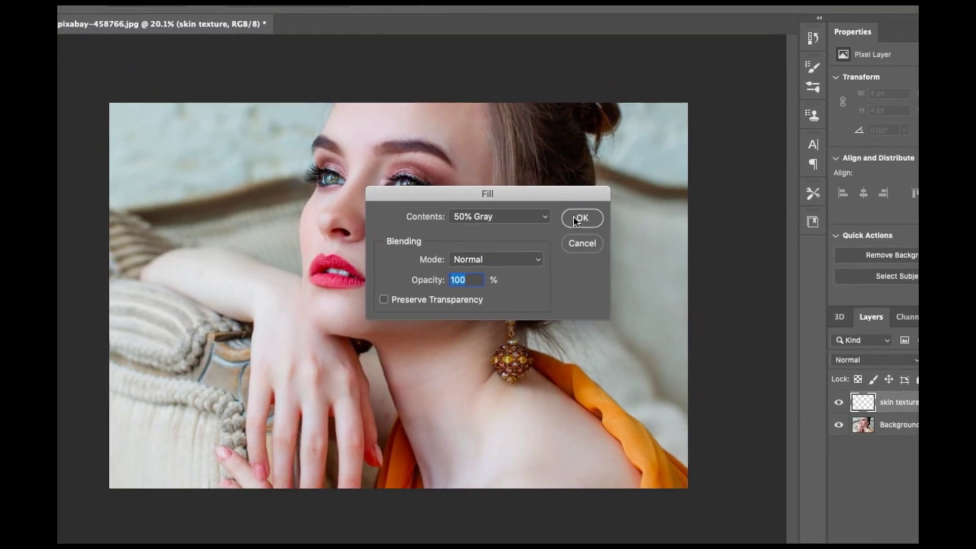
click(576, 218)
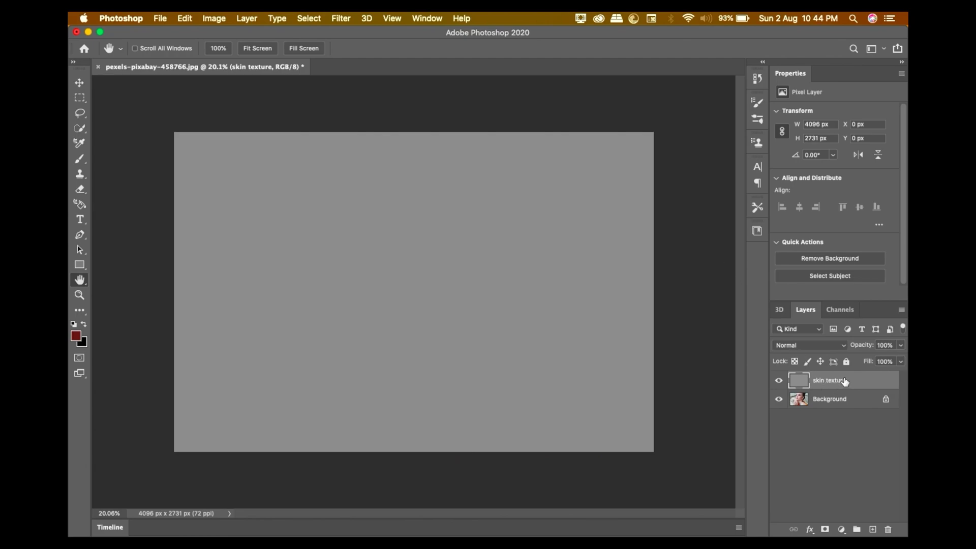
right_click(845, 382)
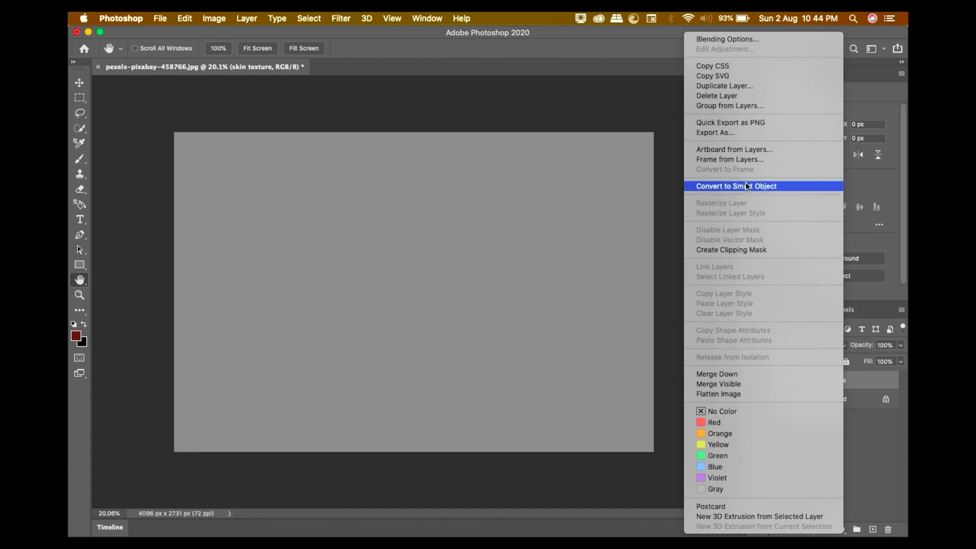
click(785, 187)
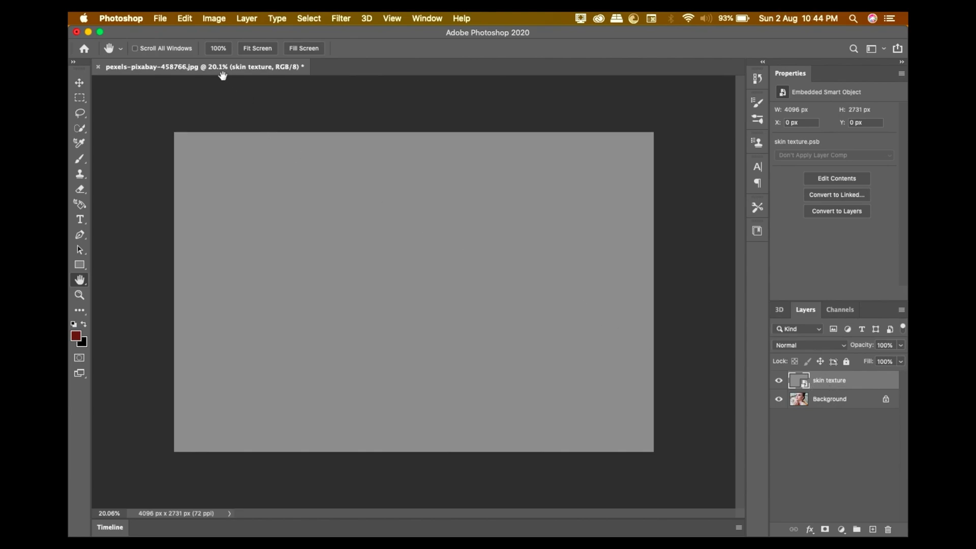
Step: Choose the Texturizer filter in the Filter Gallery and set its texture to Sandstone
click(349, 20)
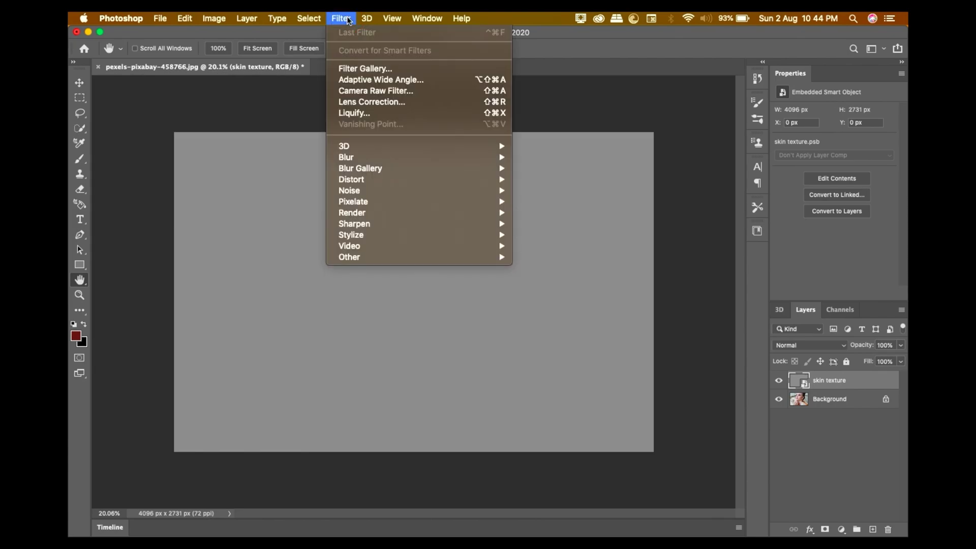
click(403, 70)
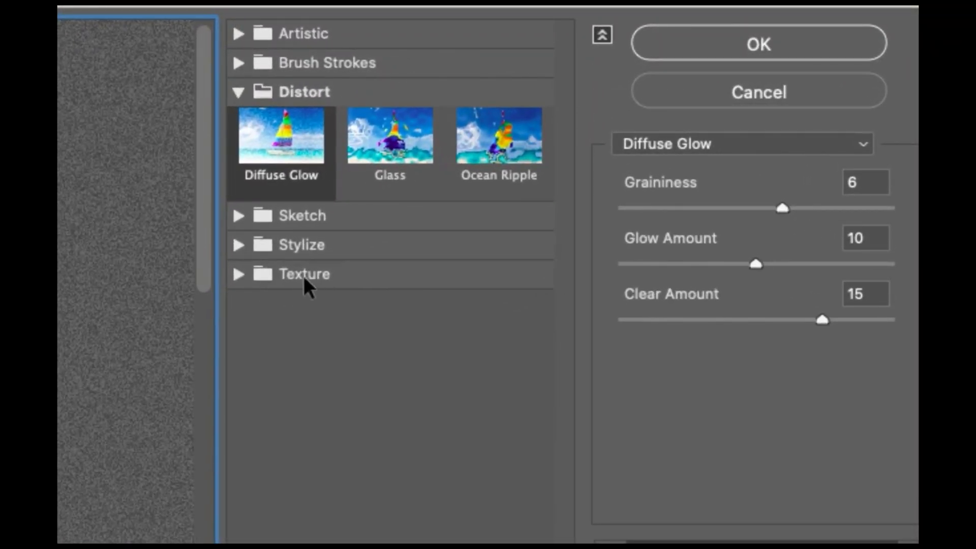
click(313, 272)
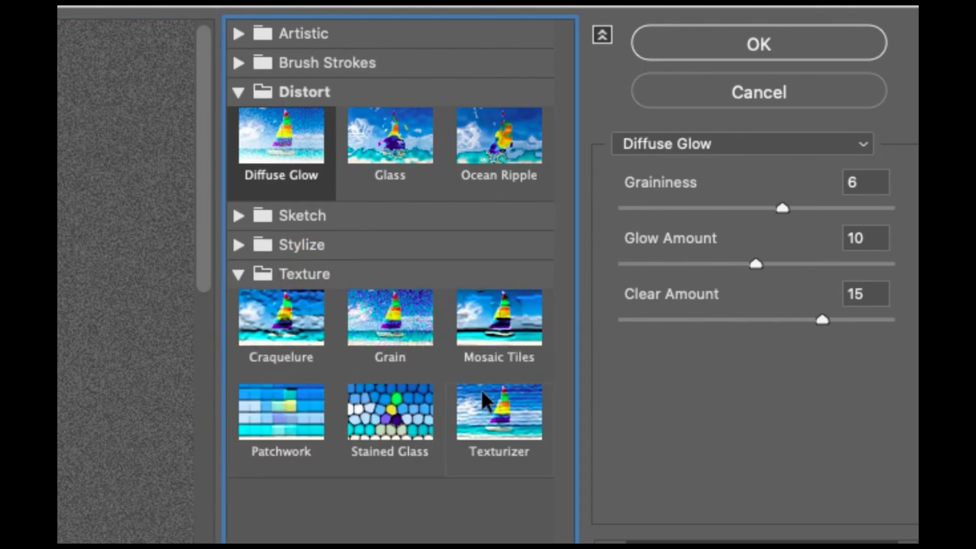
click(499, 406)
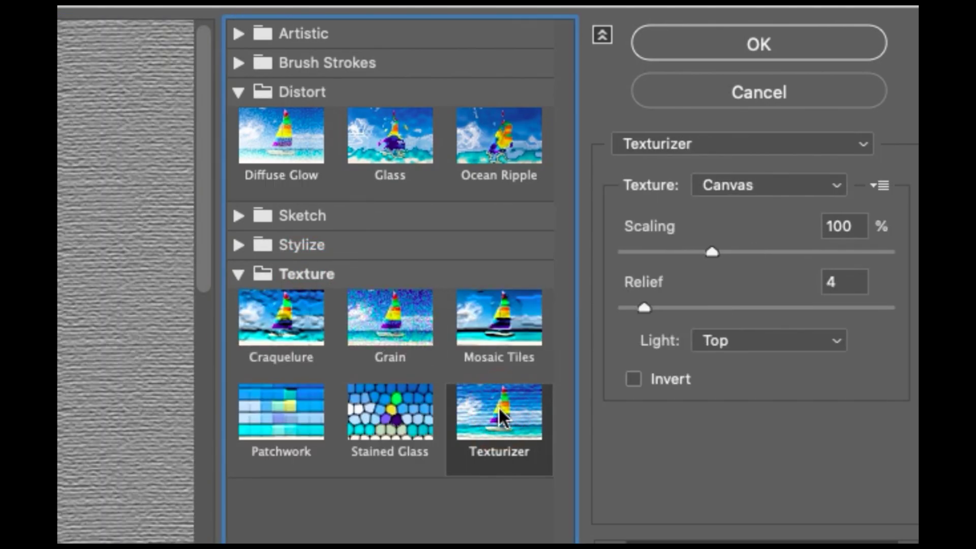
key(alt)
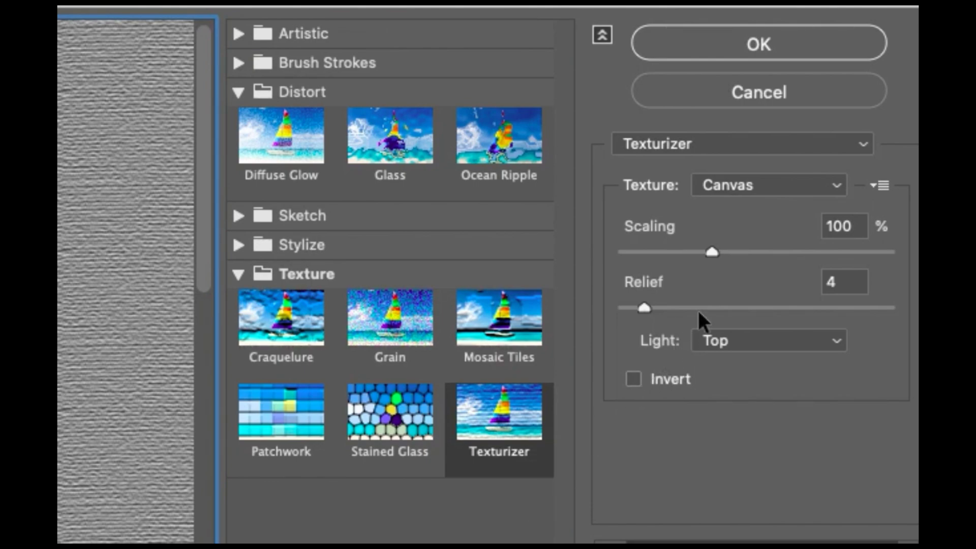
click(802, 186)
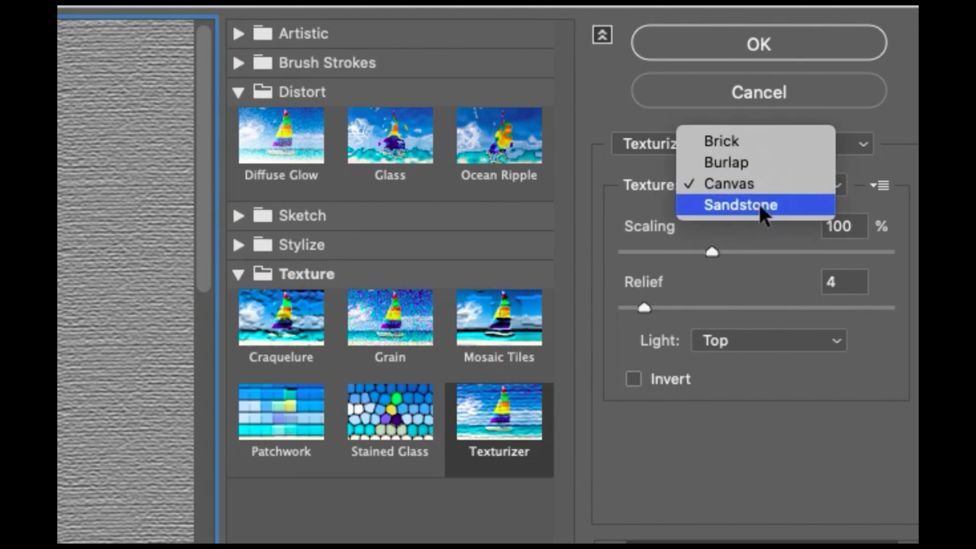
click(763, 206)
key(alt)
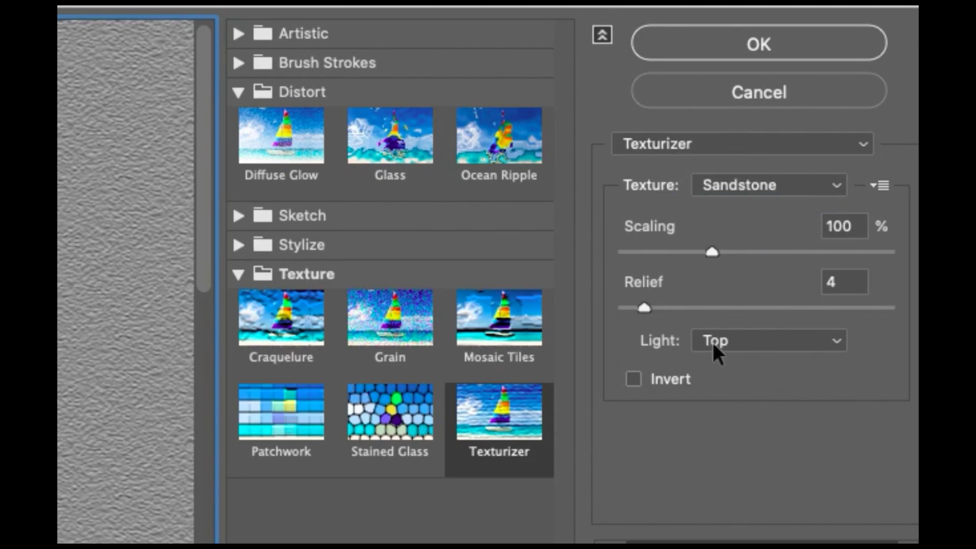
Step: Set the Texturizer light to Top Left and apply the filter
click(801, 351)
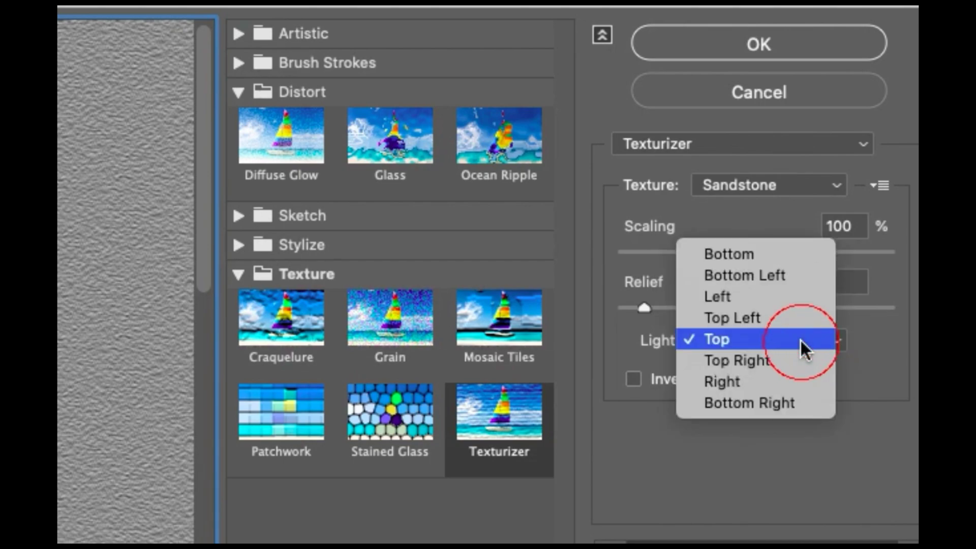
click(786, 317)
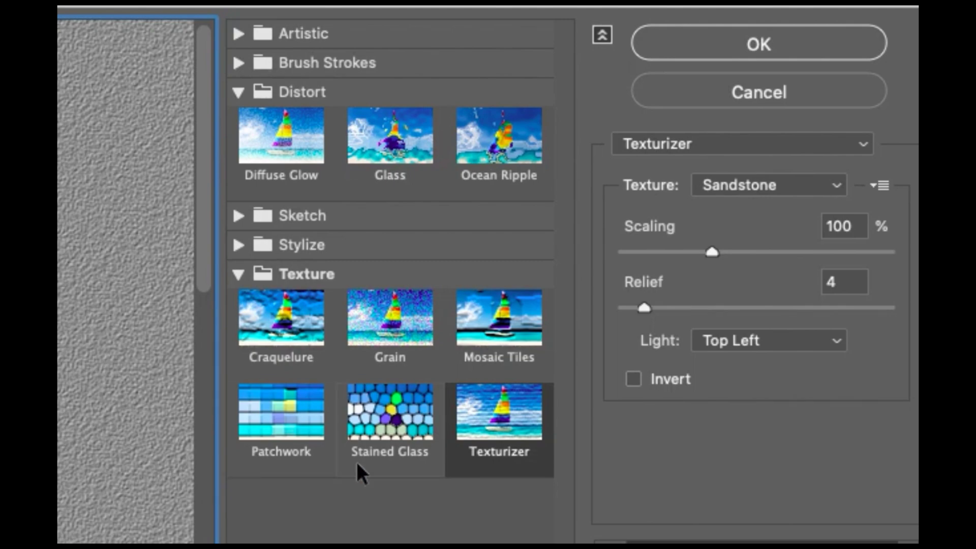
click(880, 182)
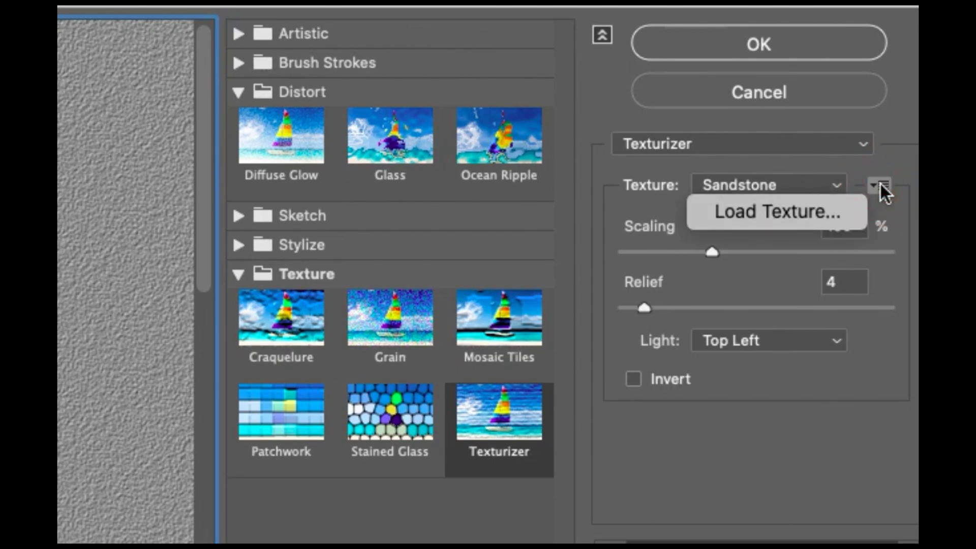
click(798, 212)
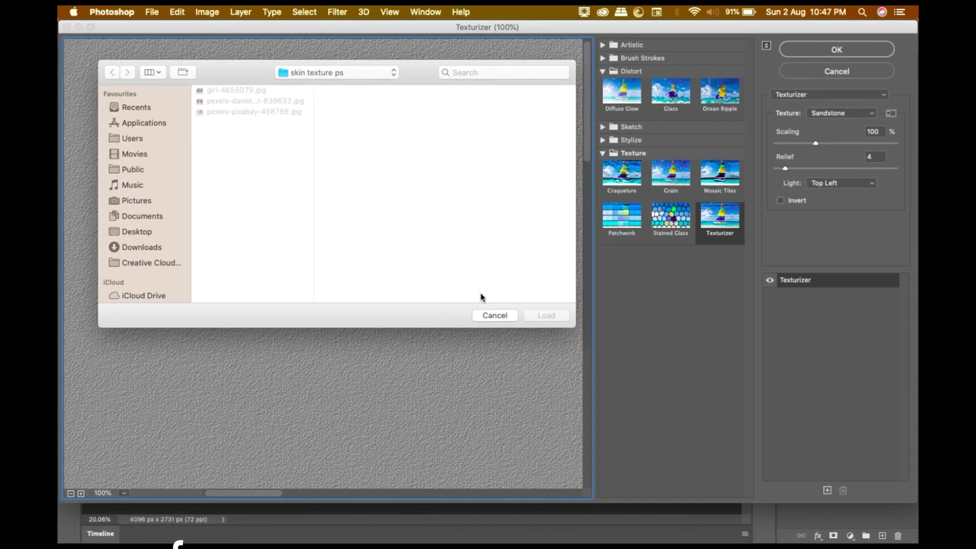
click(495, 315)
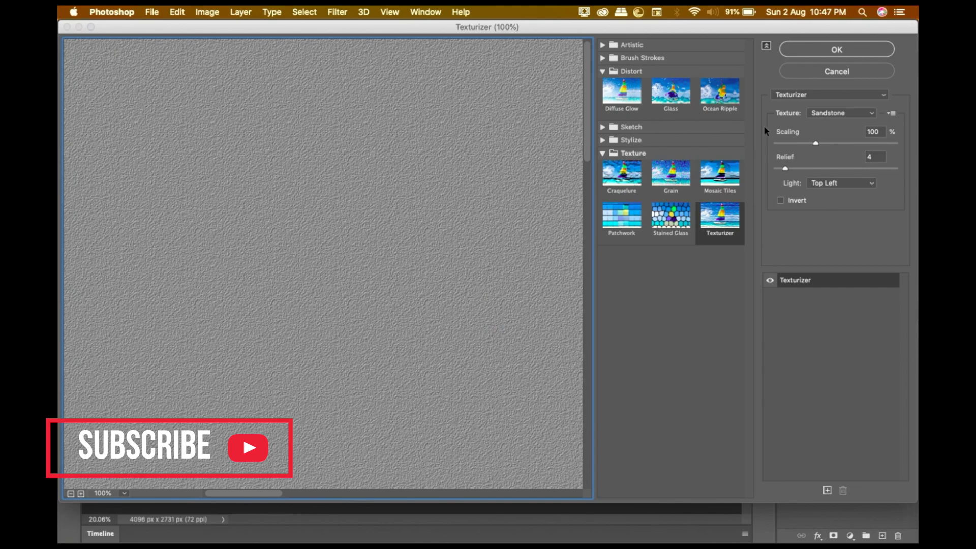
click(823, 49)
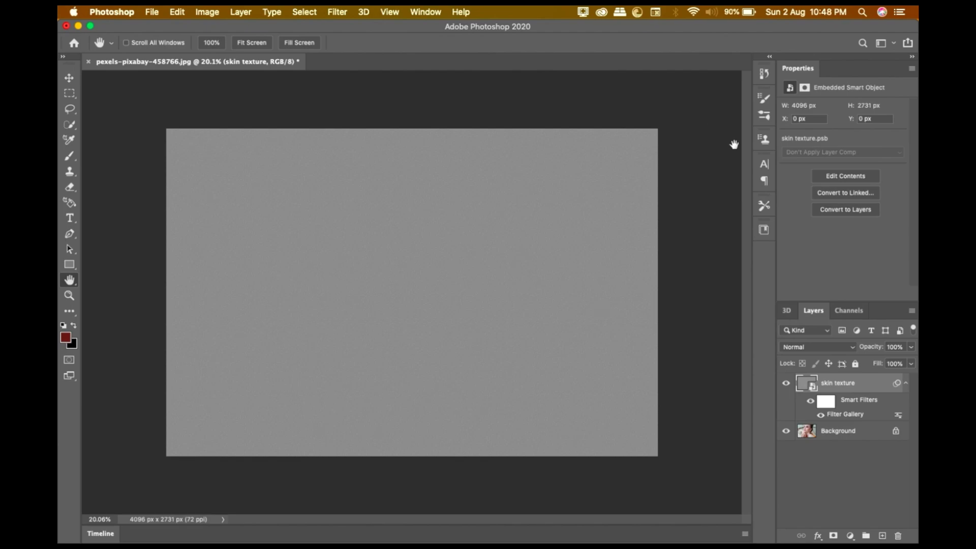
Step: Change the skin texture layer's blend mode from Normal to Soft Light
click(819, 347)
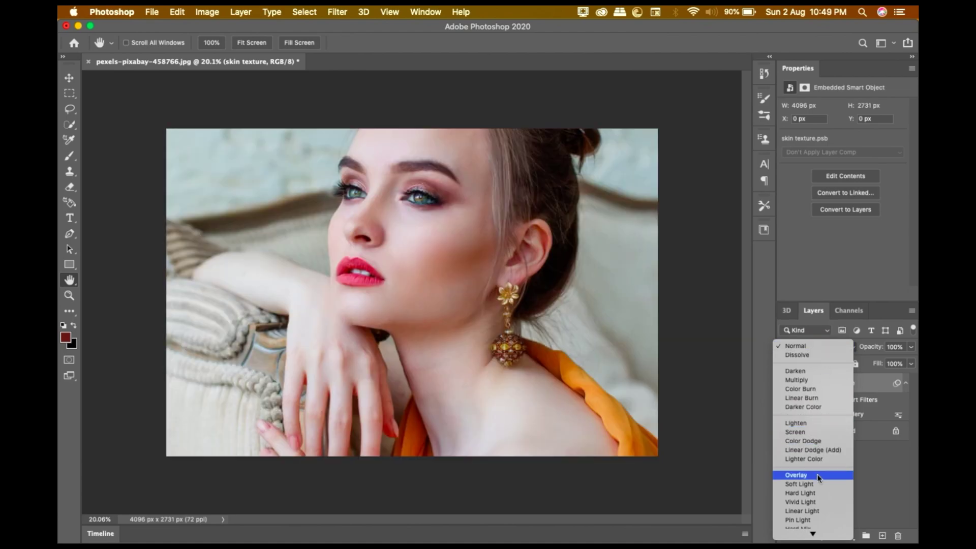
scroll(817, 474, down, 3)
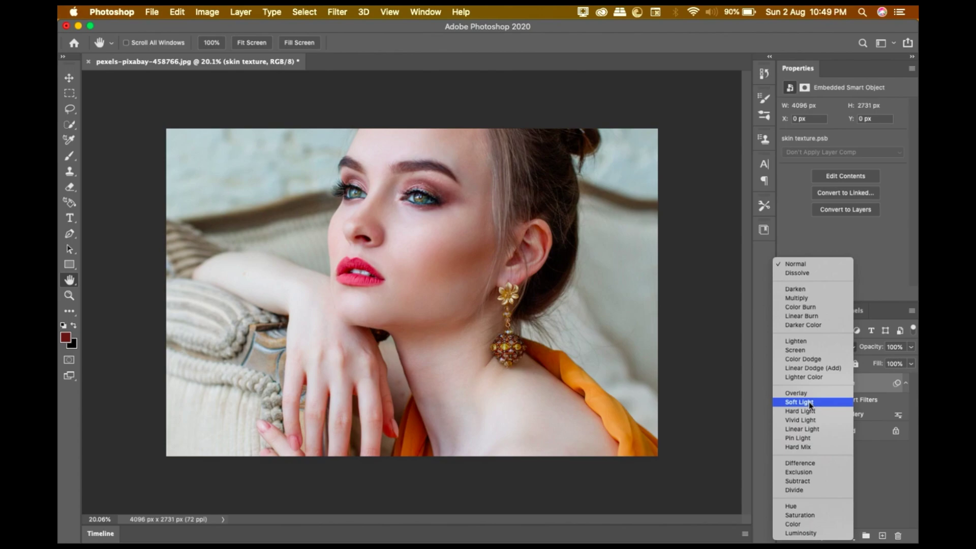
click(809, 403)
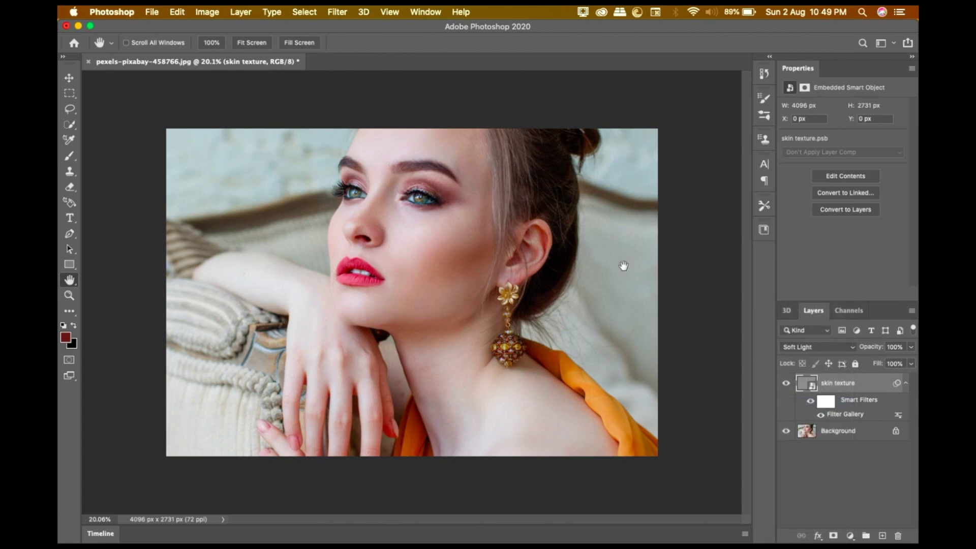
Step: Reopen the Filter Gallery and set Texturizer scaling to 140% and relief to 7
double_click(845, 415)
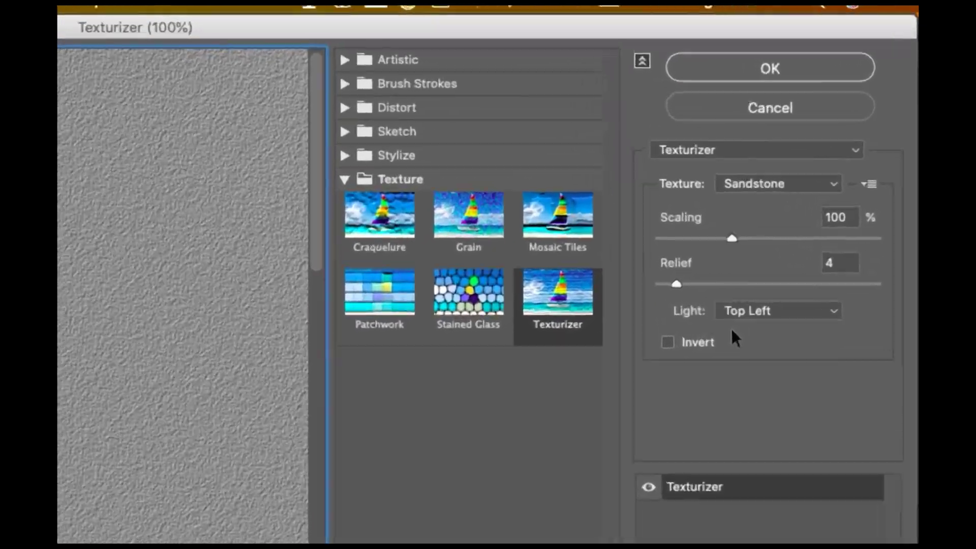
key(alt)
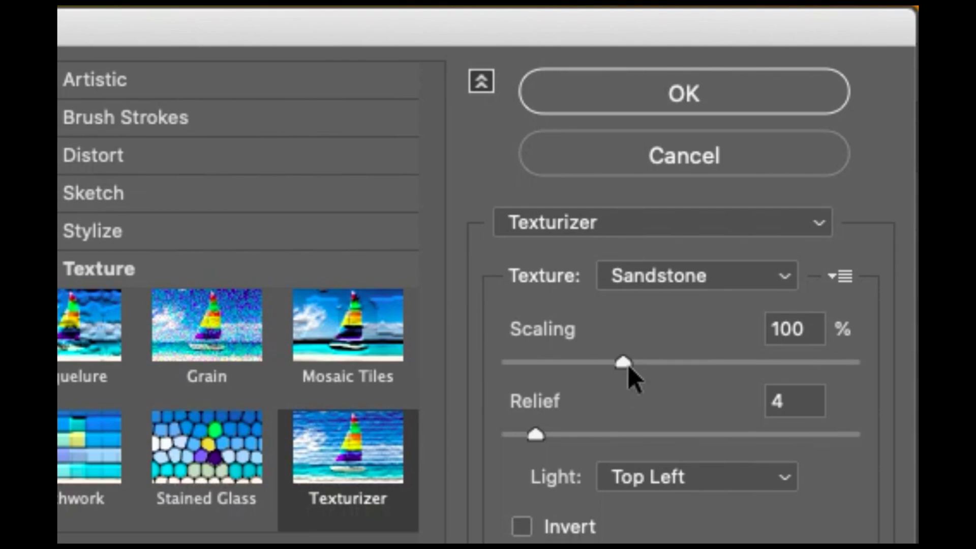
drag(626, 360, 716, 356)
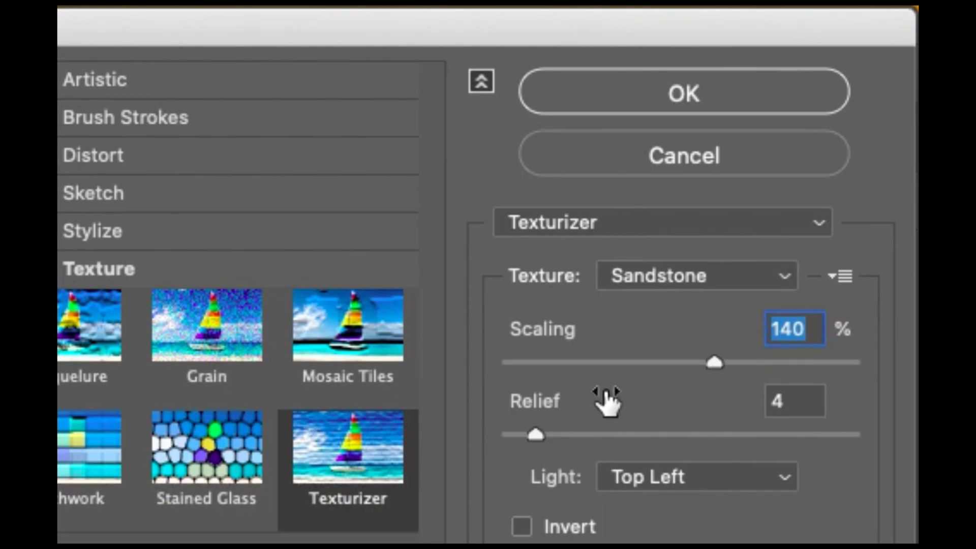
drag(535, 435, 553, 443)
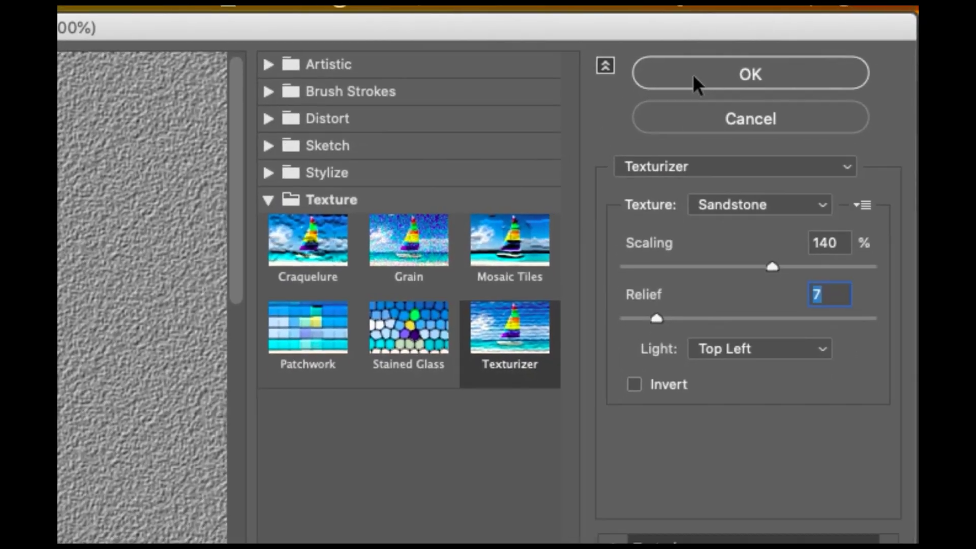
click(612, 107)
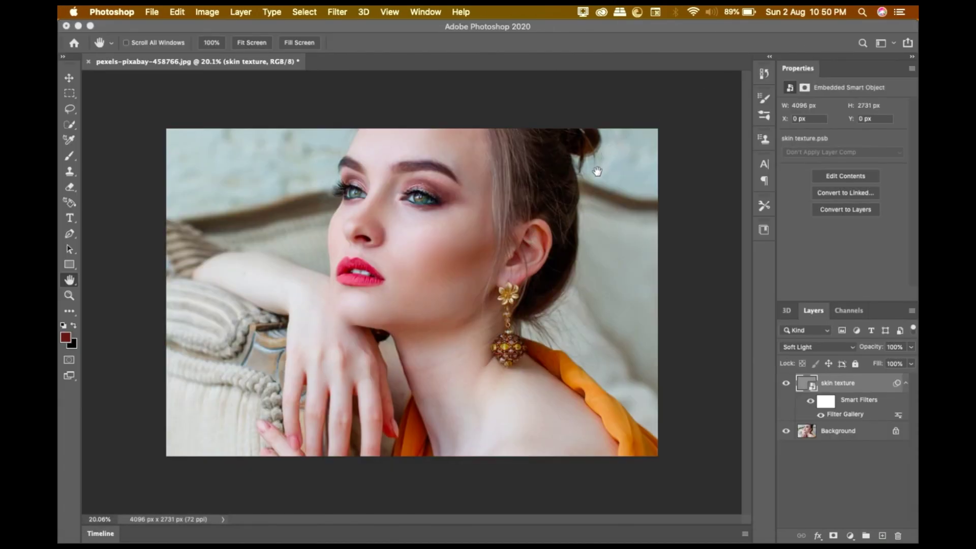